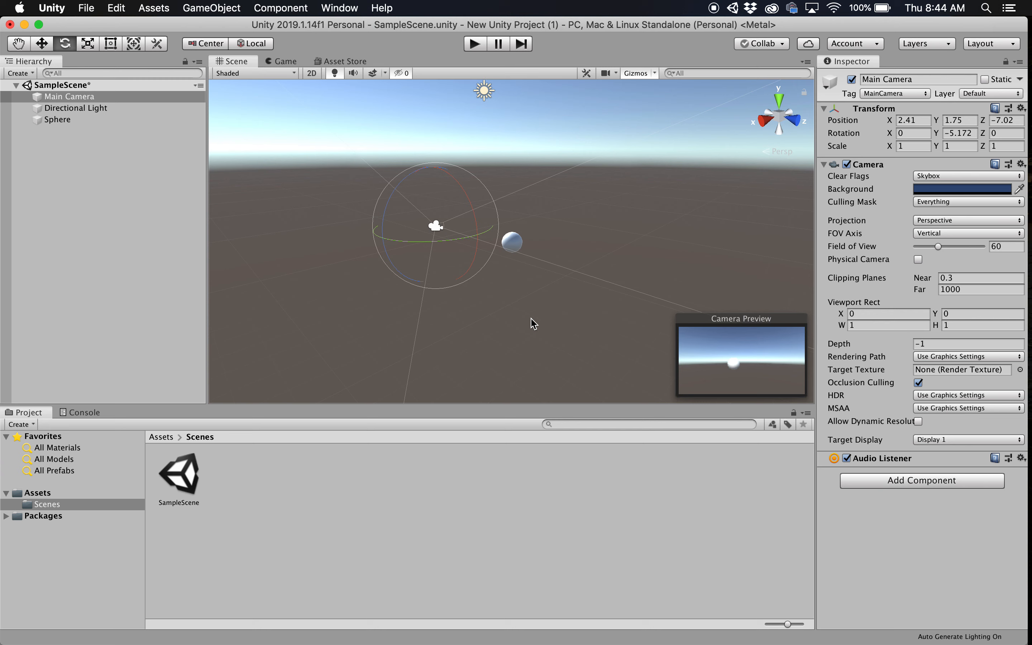
Open the Asset Store, search for "standard assets 2019" and look through the results.
click(399, 114)
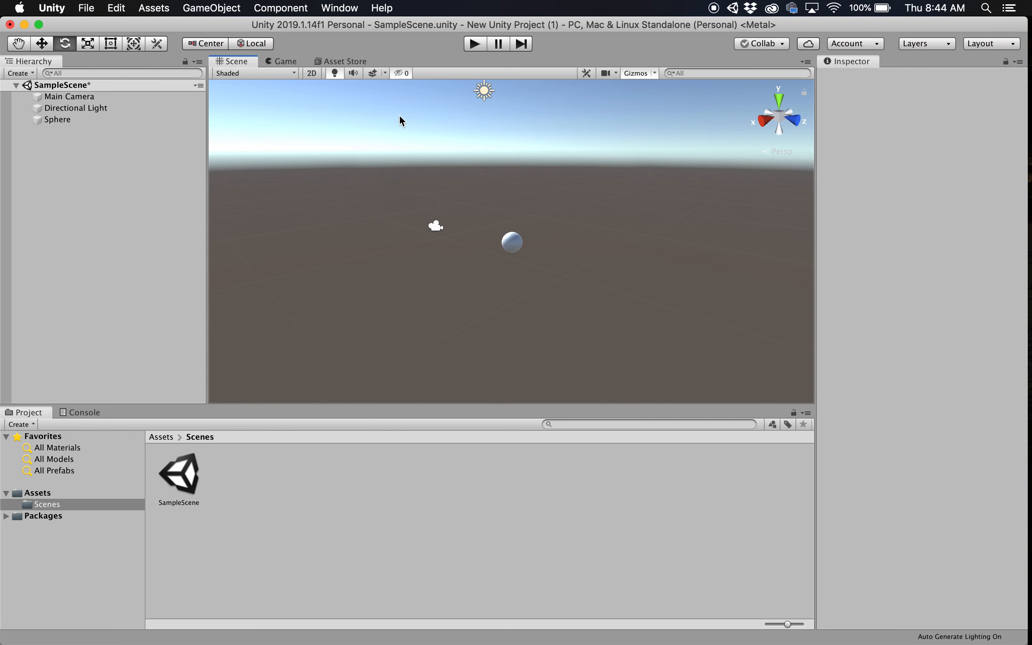
click(348, 62)
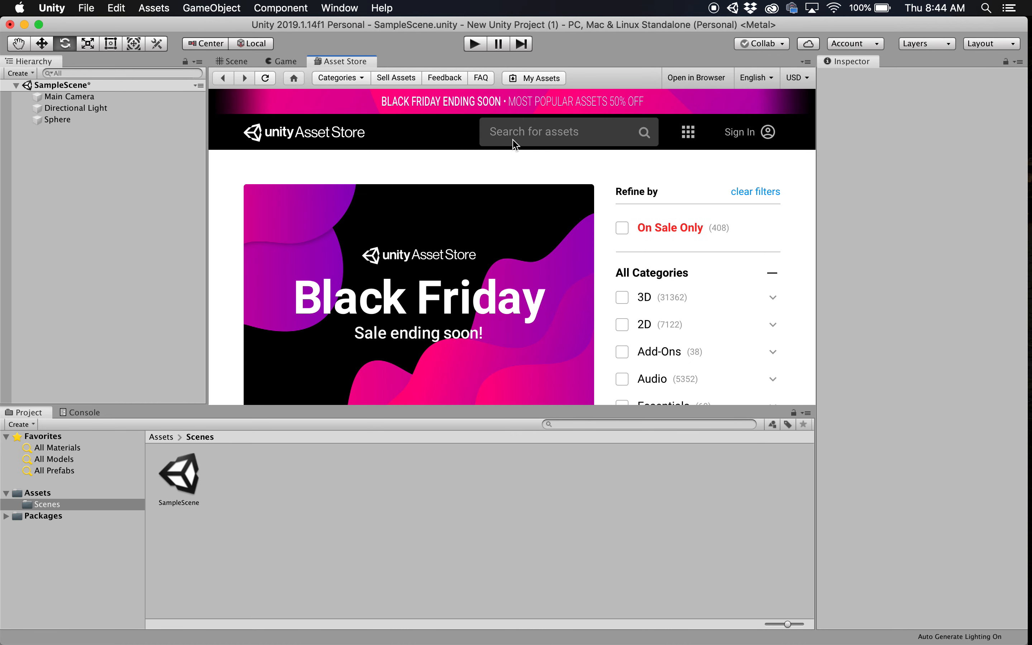
click(520, 135)
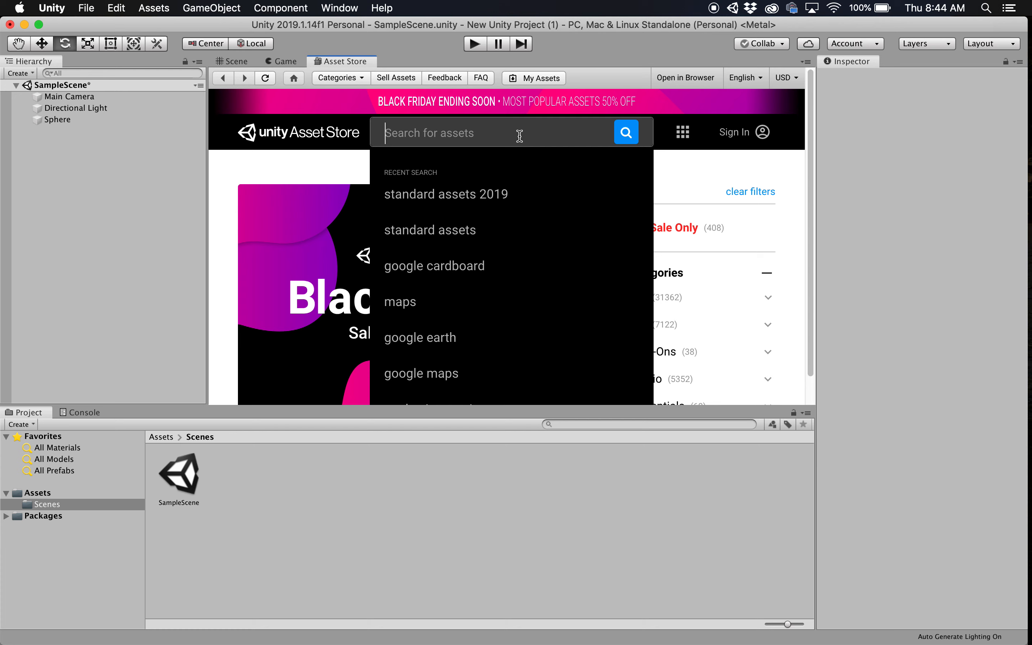
click(476, 196)
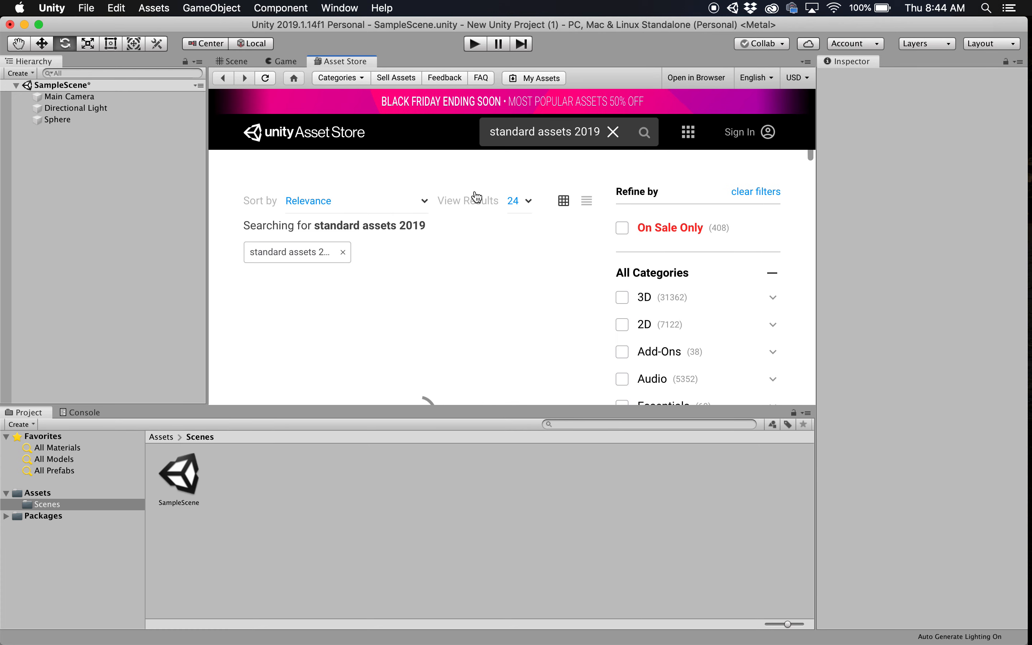
scroll(459, 288, down, 6)
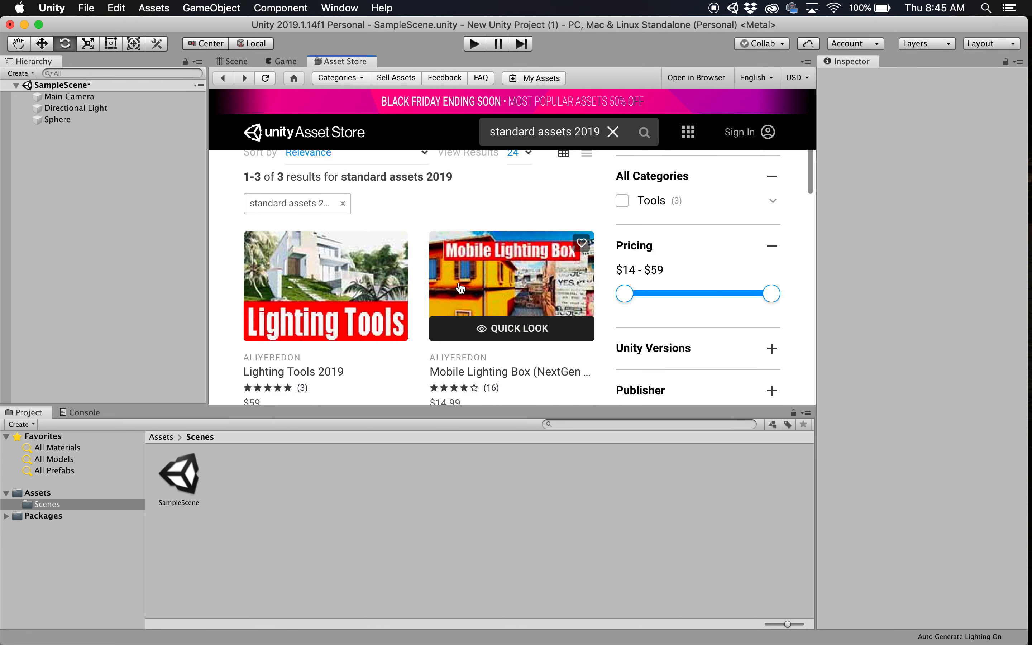
scroll(460, 289, up, 6)
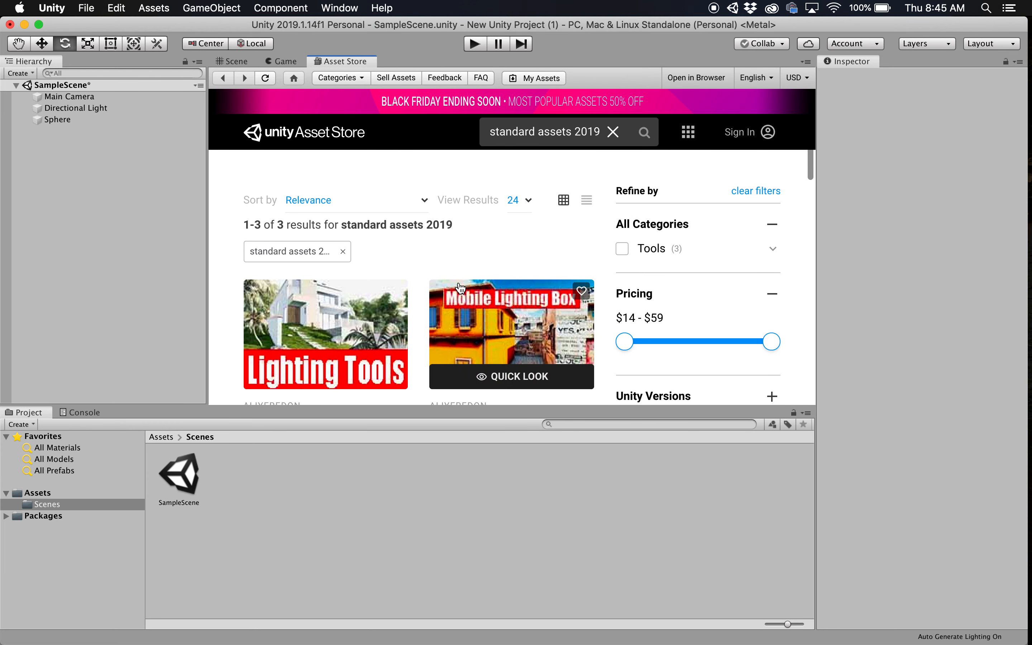
scroll(597, 204, down, 2)
Shorten the Asset Store search to "standard assets" and run it.
click(601, 144)
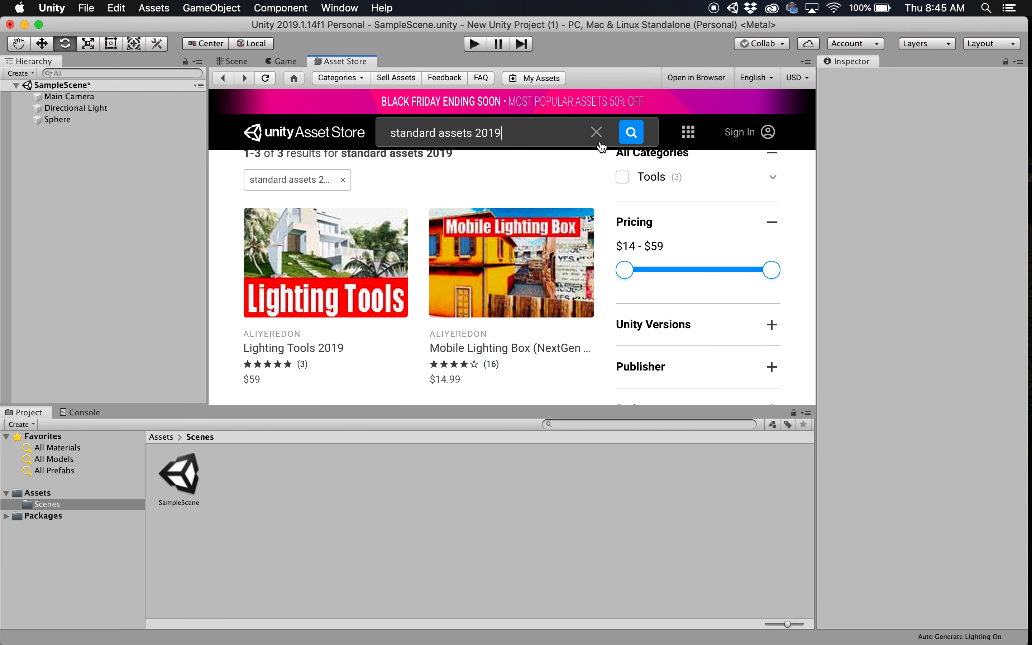
click(529, 134)
key(BackSpace)
key(BackSpace)
key(BackSpace)
key(BackSpace)
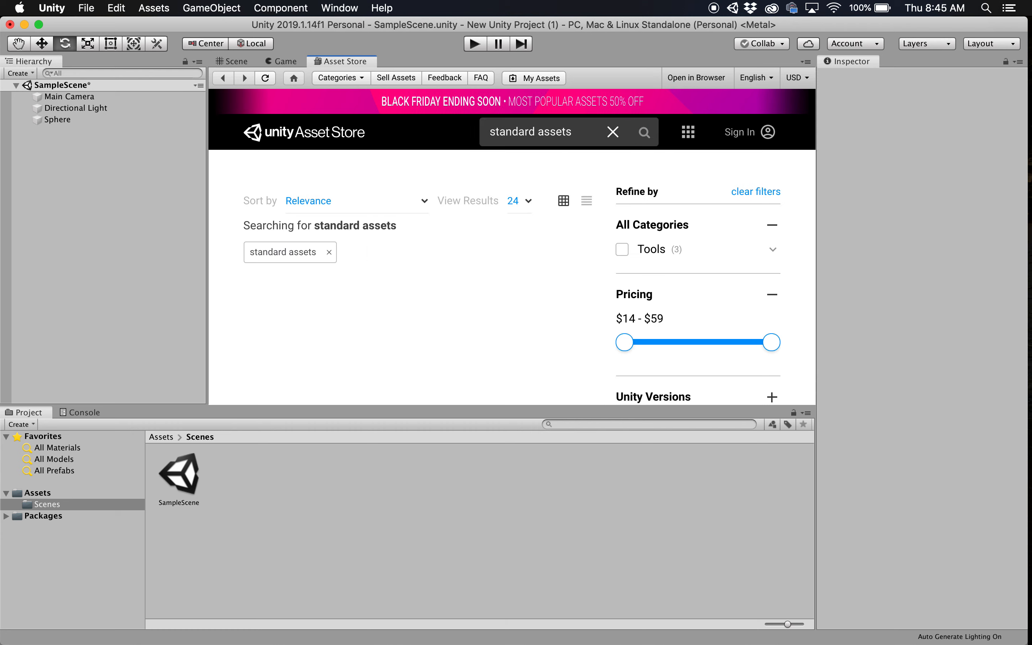
Find the free Standard Assets (for Unity 2017.3) package by Unity Technologies, open its quick look and start importing it.
scroll(506, 315, down, 5)
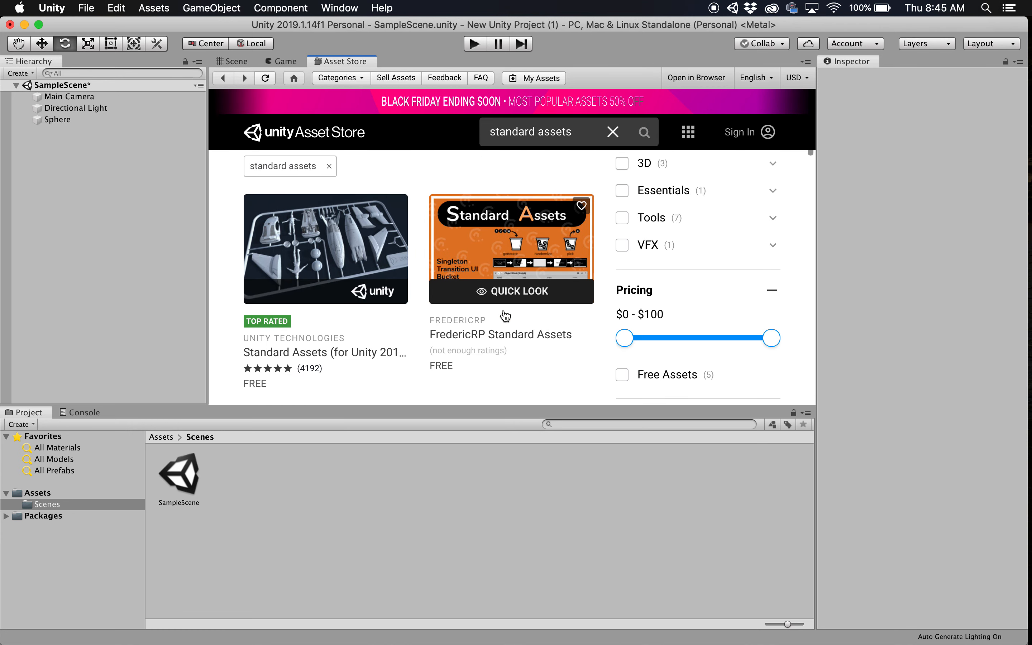
scroll(505, 316, up, 1)
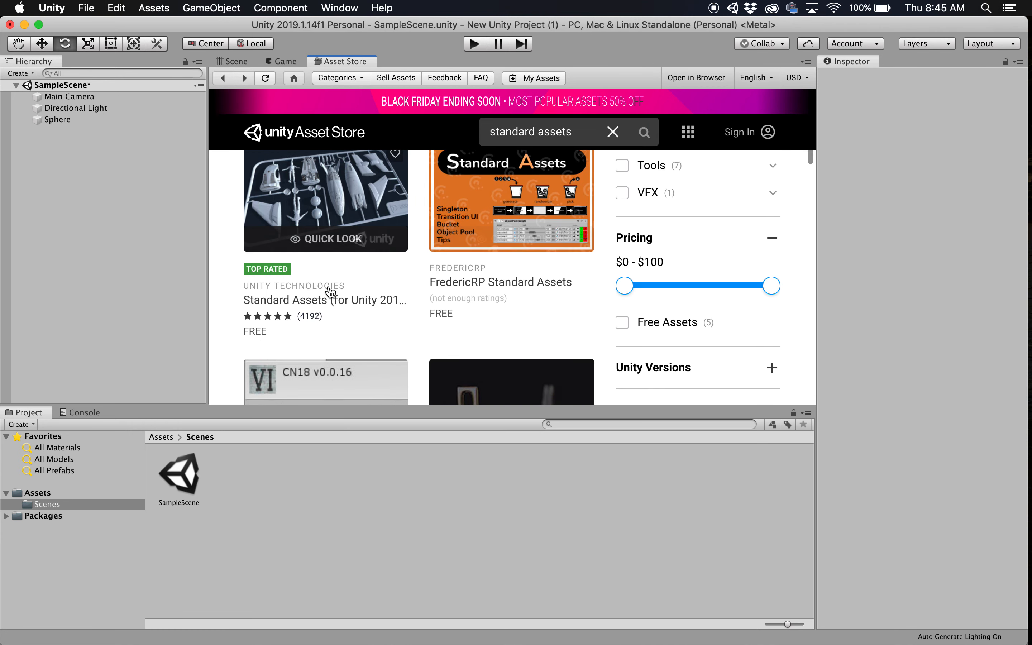
scroll(337, 230, up, 3)
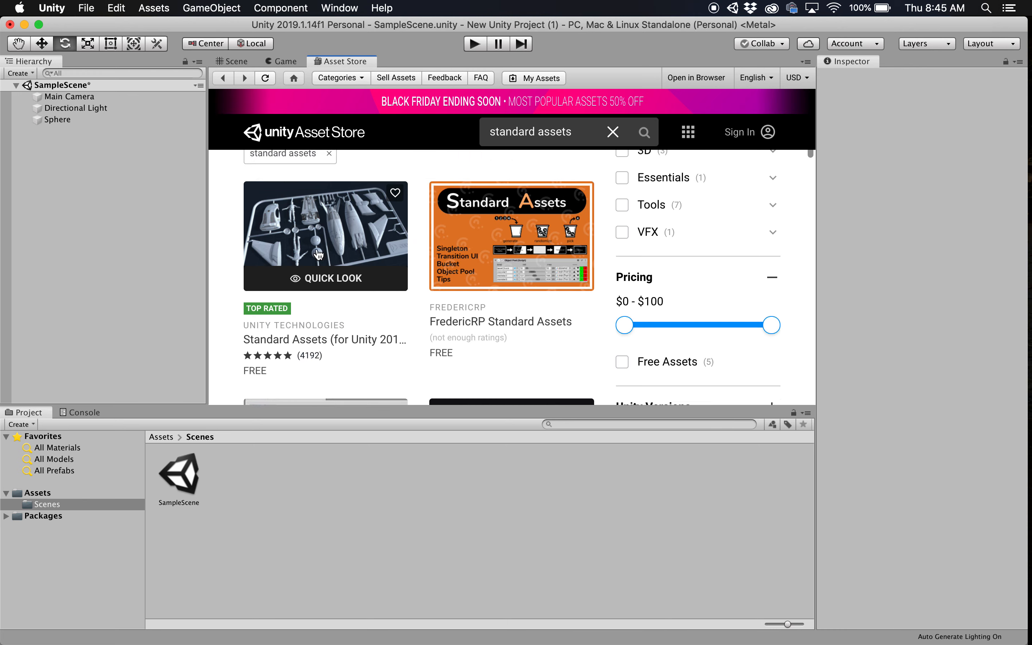
scroll(318, 255, down, 1)
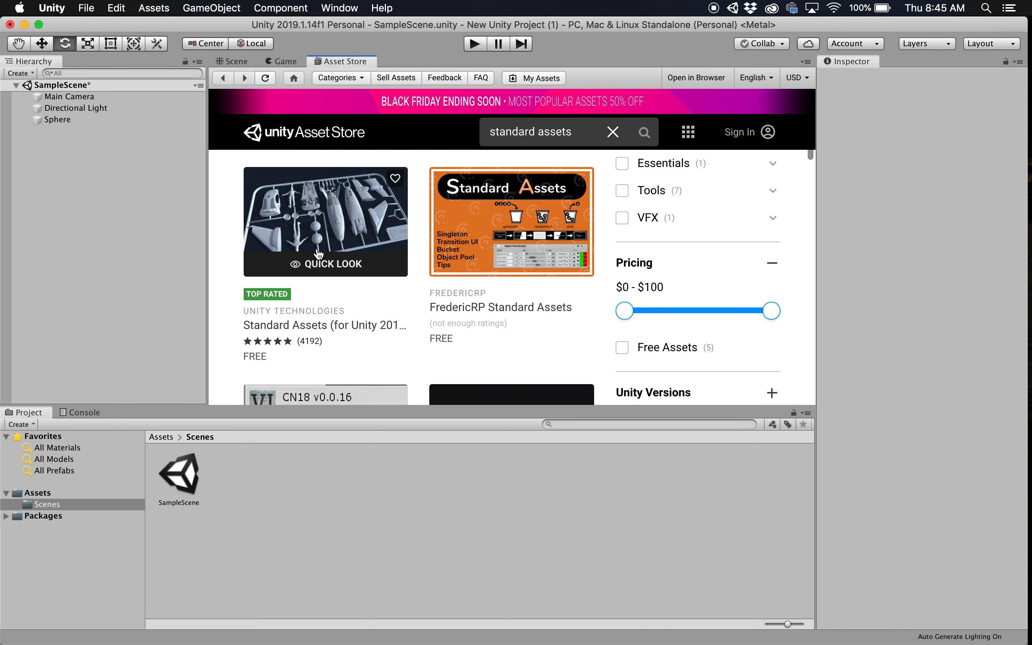
click(321, 263)
click(761, 175)
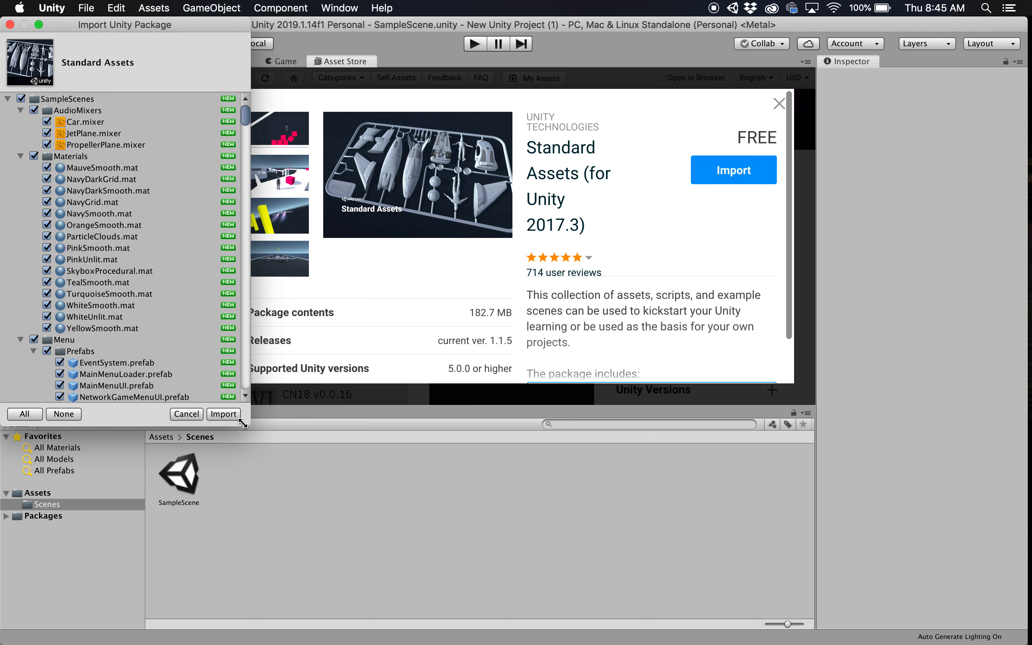
Enlarge the package import window, review the Standard Assets contents and import the package with all items included.
drag(243, 423, 262, 543)
scroll(170, 400, down, 1)
scroll(170, 400, up, 1)
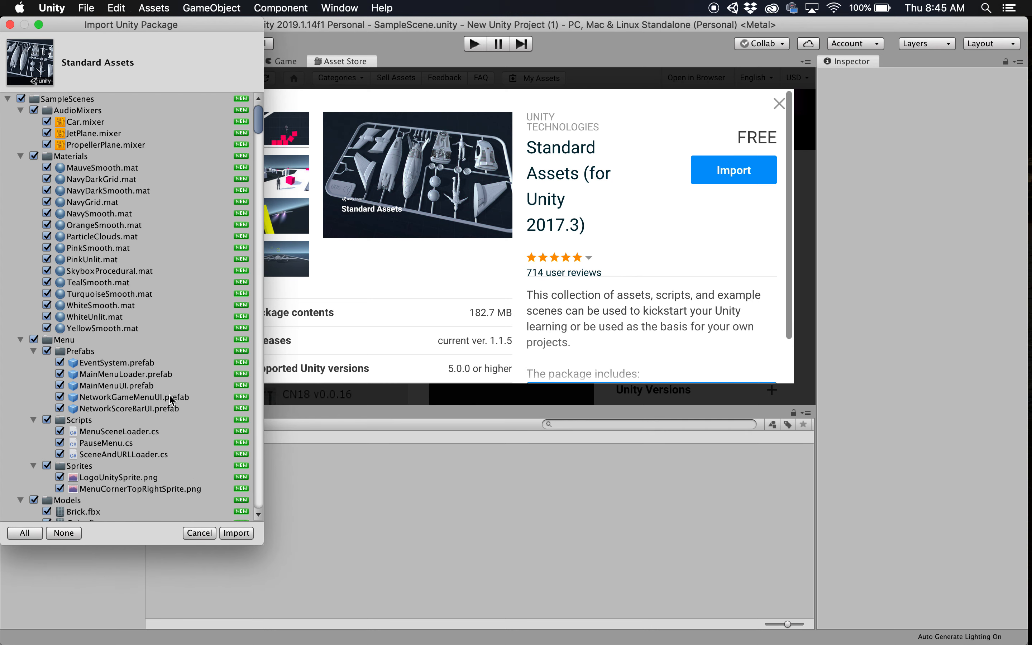
scroll(83, 217, down, 10)
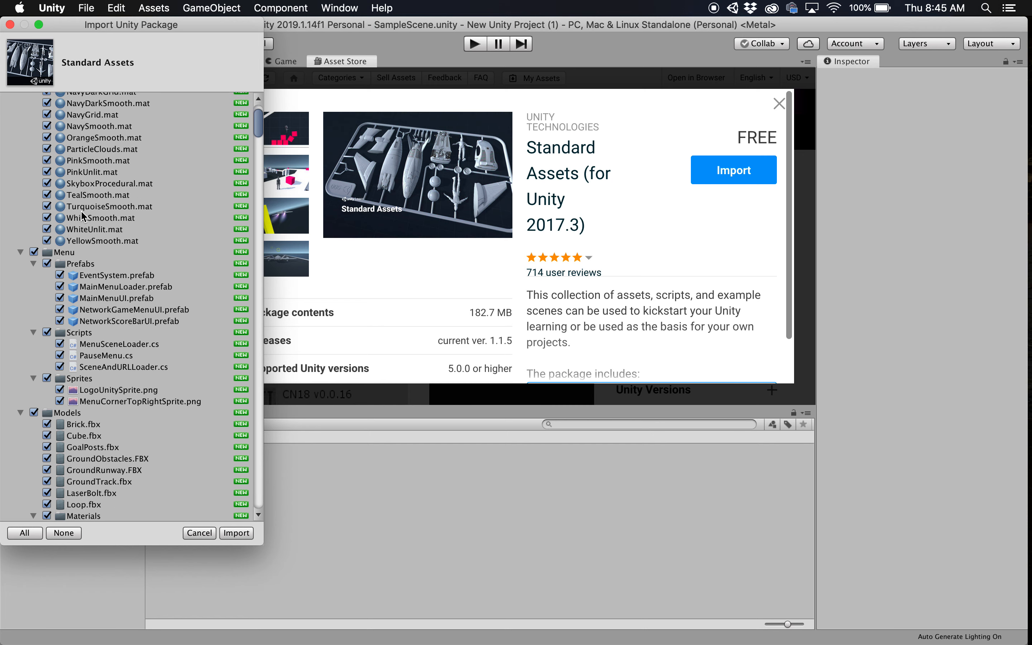
scroll(83, 217, down, 2)
scroll(118, 366, down, 6)
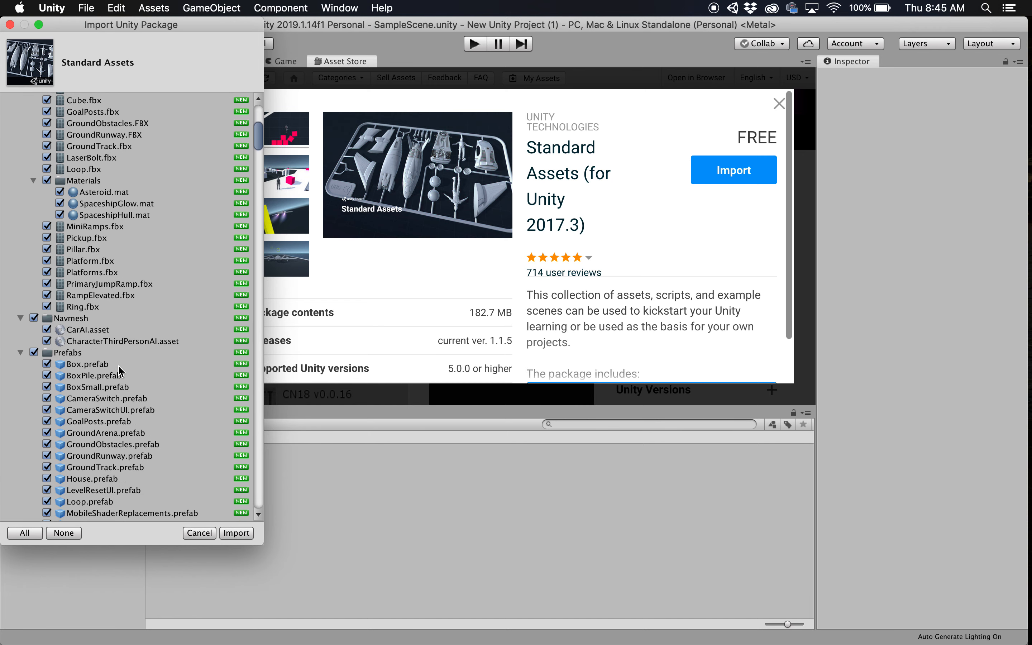
scroll(119, 368, down, 3)
scroll(119, 366, down, 20)
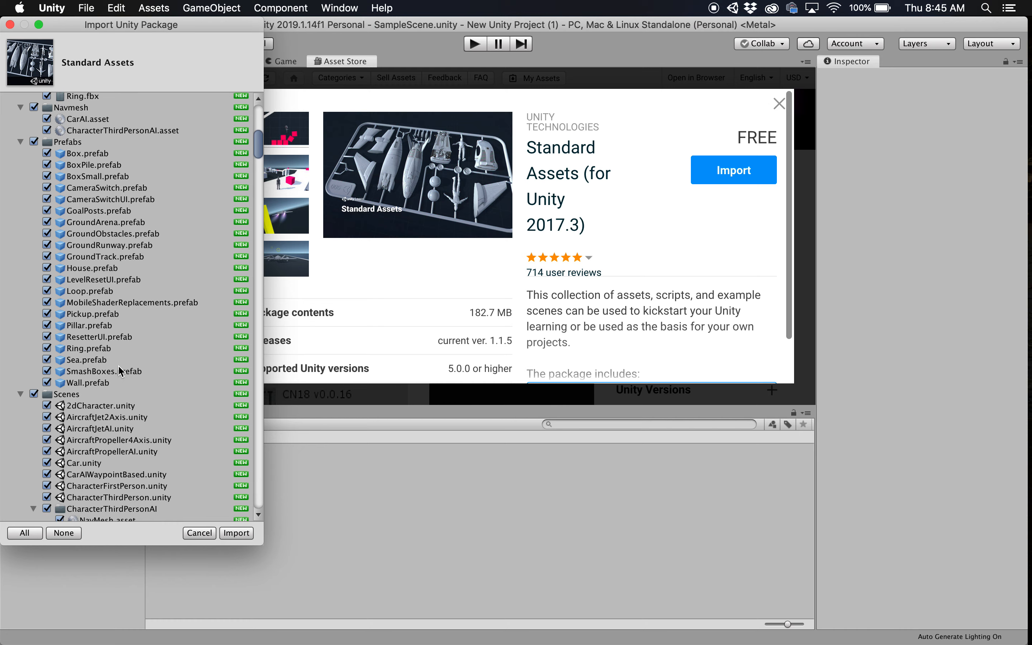
scroll(118, 365, down, 20)
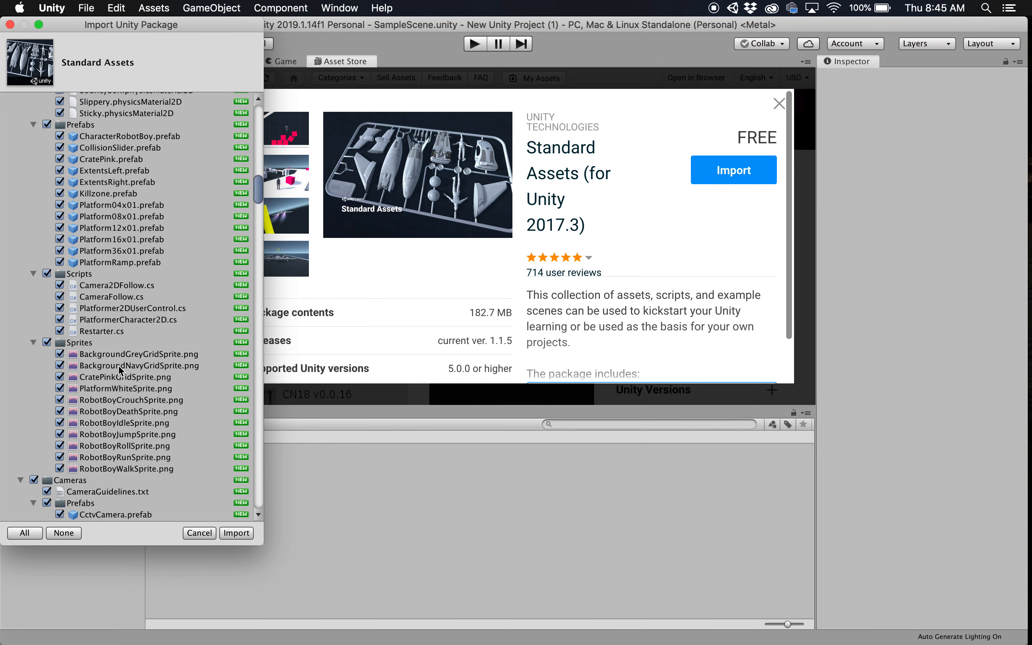
click(236, 532)
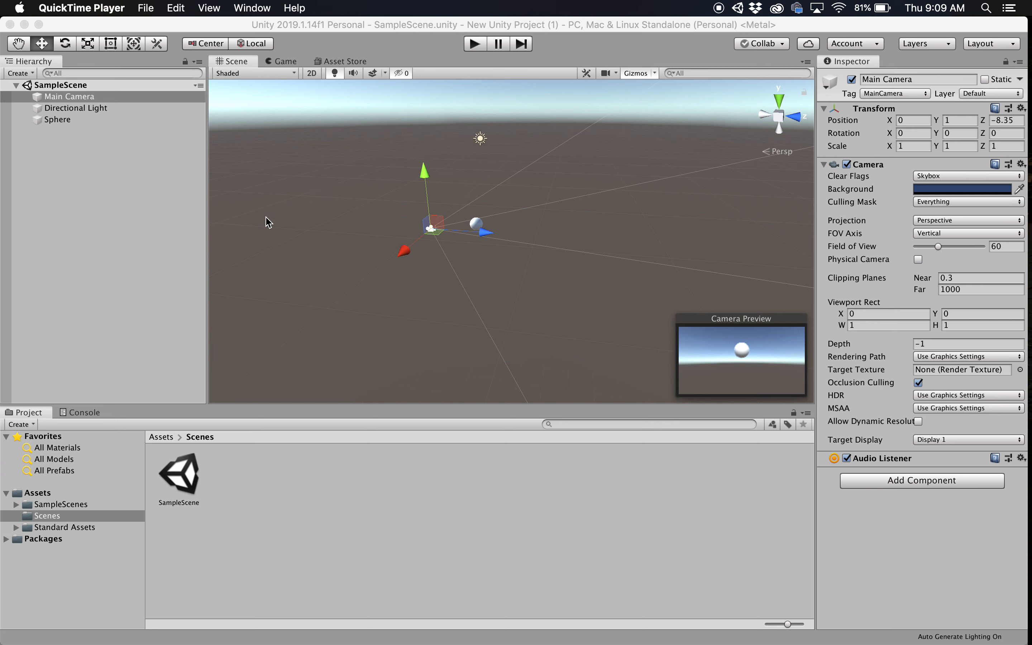
Add the FPSController prefab from Standard Assets/Characters/FirstPersonCharacter/Prefabs to the SampleScene hierarchy.
click(33, 532)
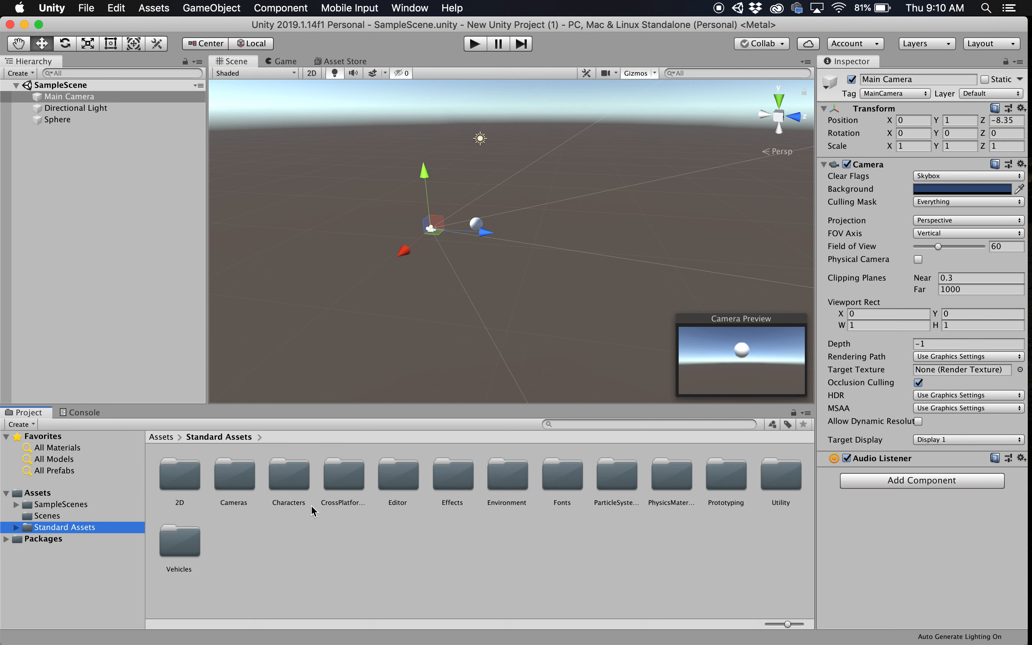
double_click(301, 481)
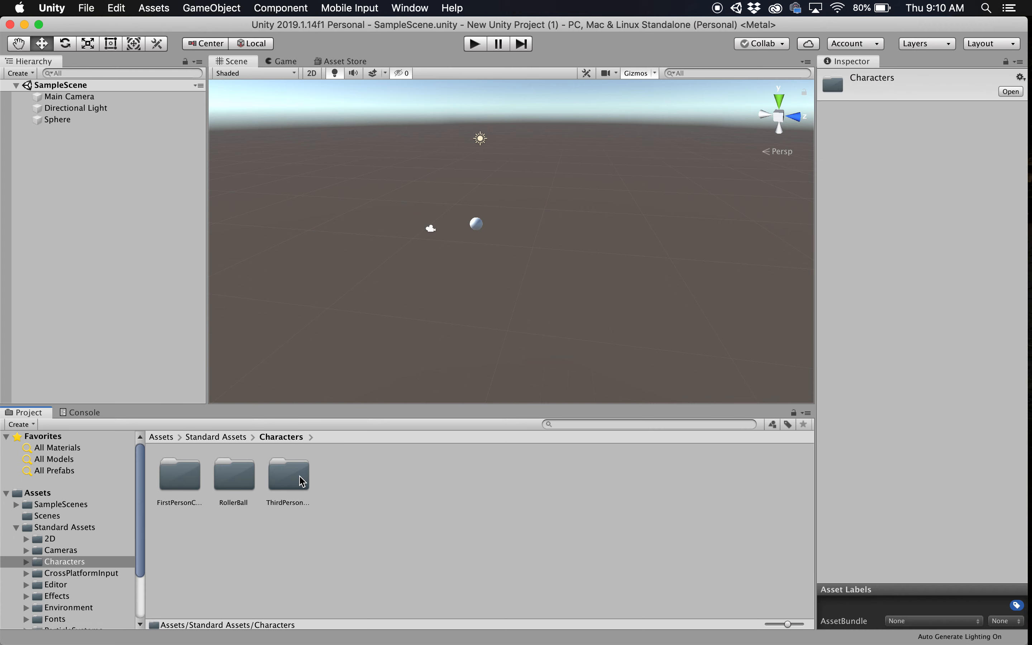
double_click(190, 482)
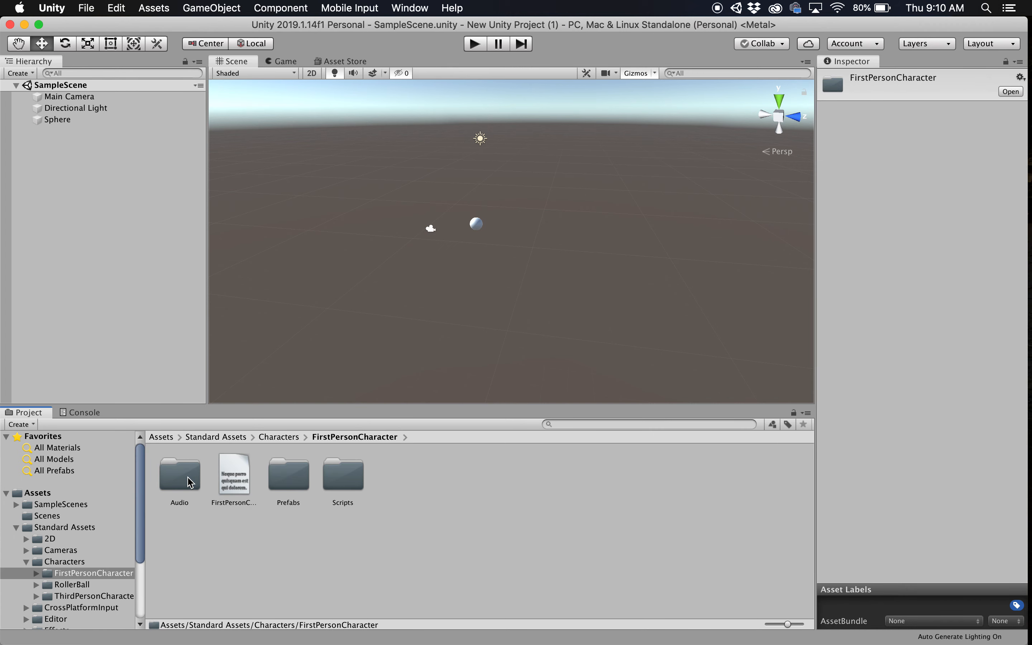
double_click(298, 481)
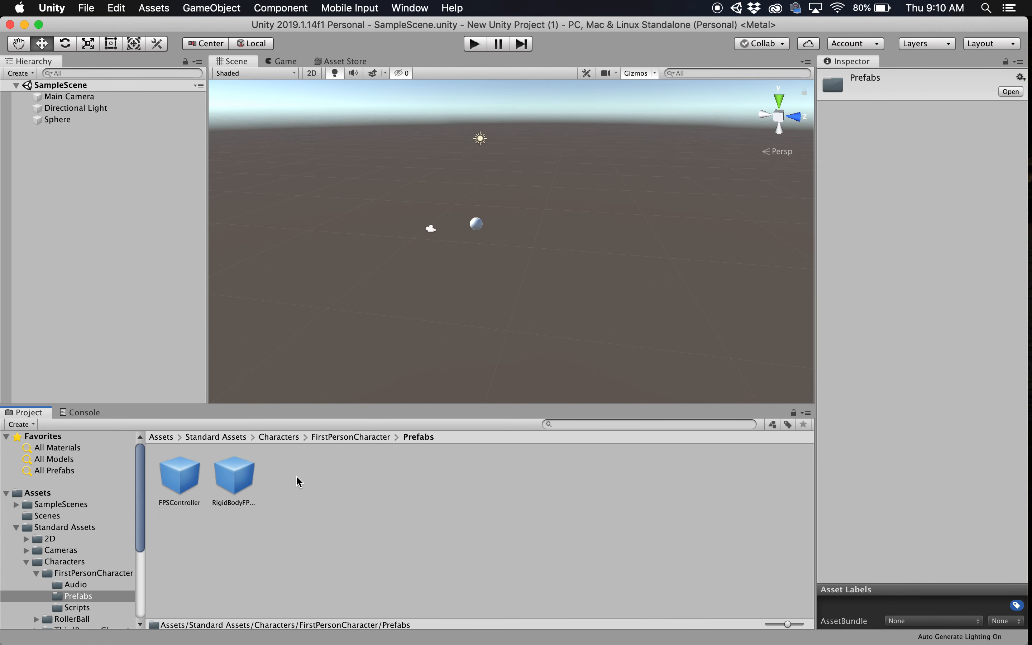
click(182, 487)
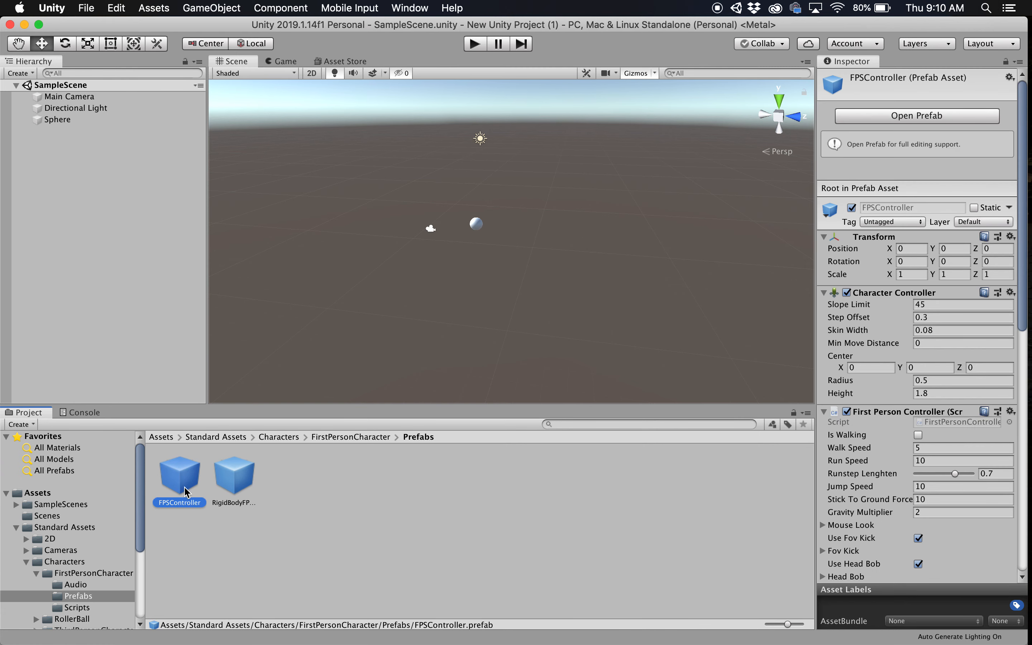
drag(187, 491, 34, 140)
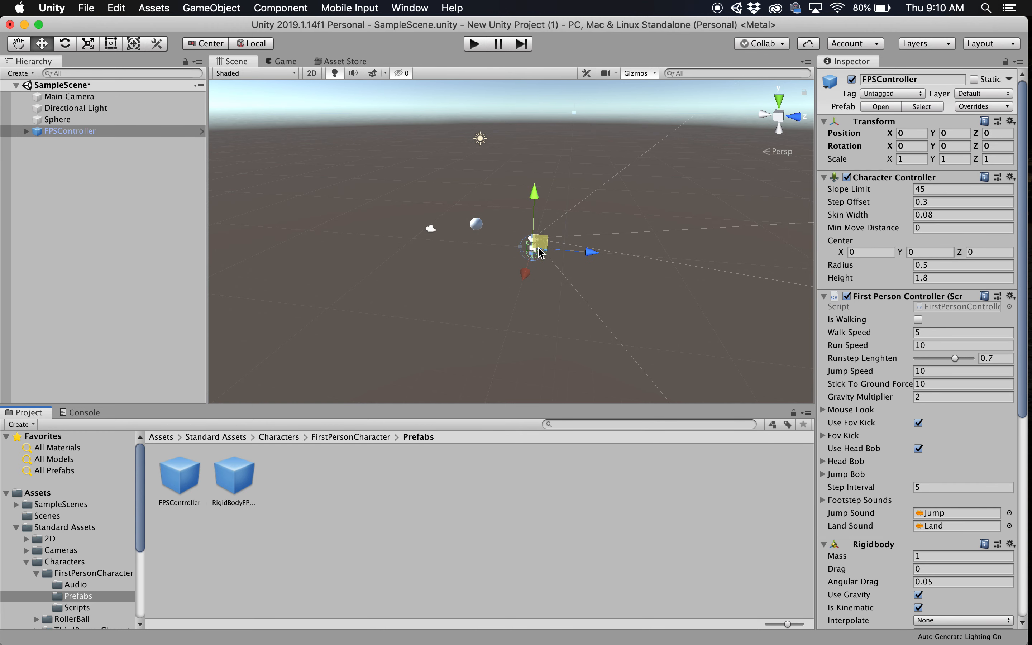
Examine the FPSController in the scene along with the camera settings of its FirstPersonCharacter child, and then deselect it.
scroll(539, 252, up, 10)
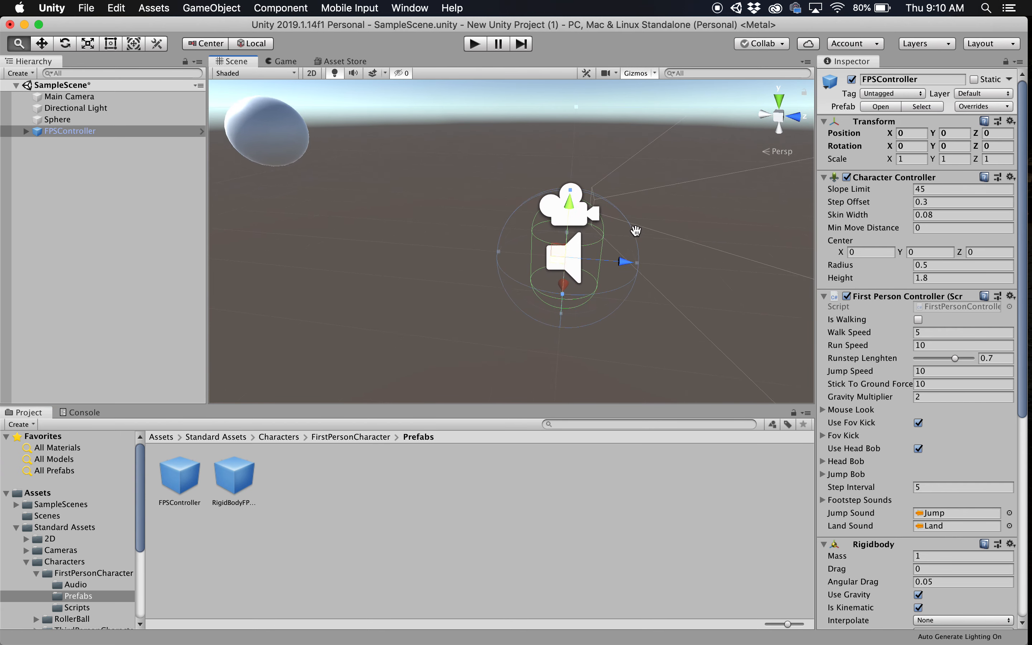
middle_drag(635, 231, 588, 233)
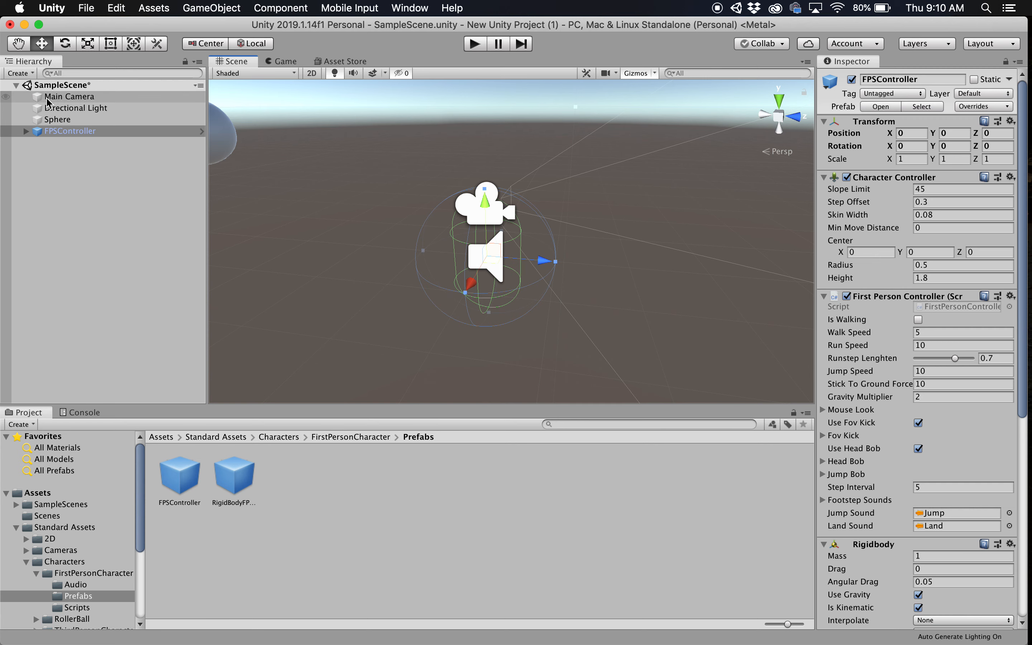
click(26, 130)
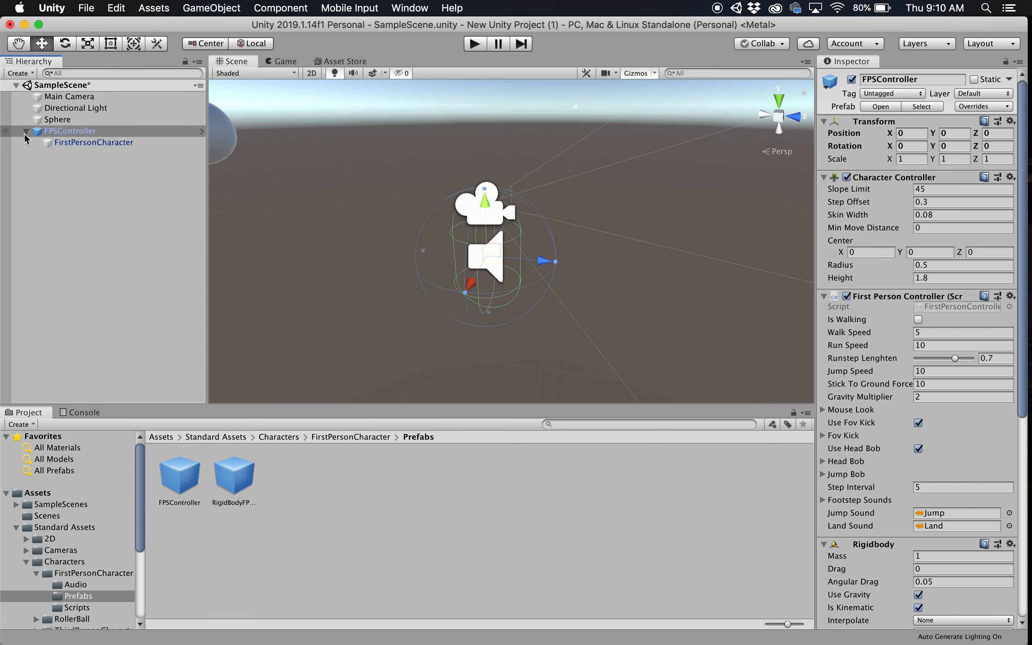
click(47, 144)
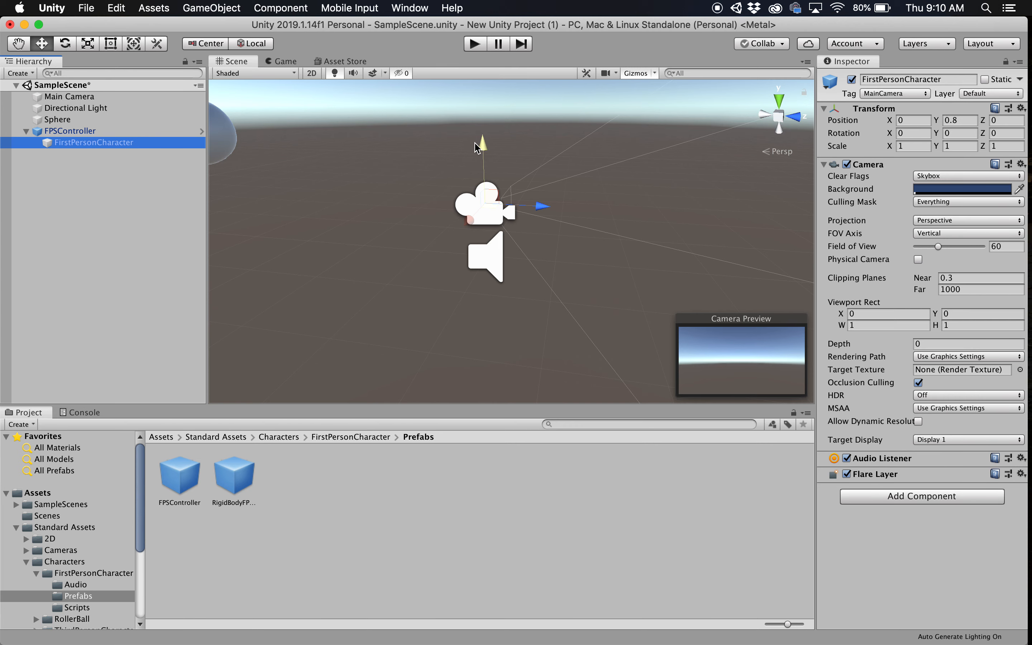
click(93, 131)
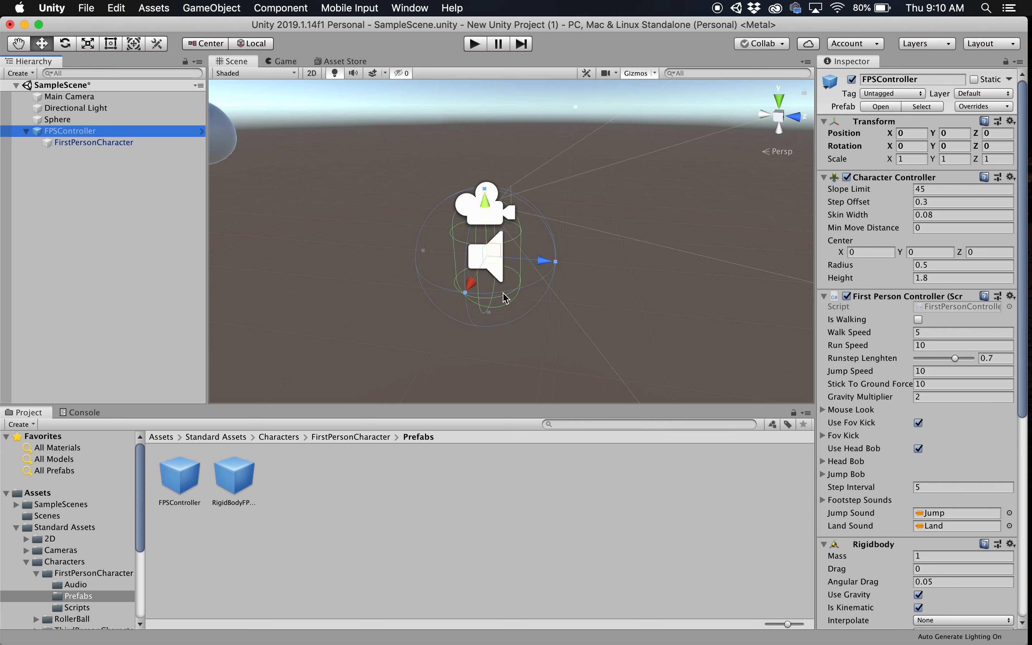
click(26, 131)
click(57, 167)
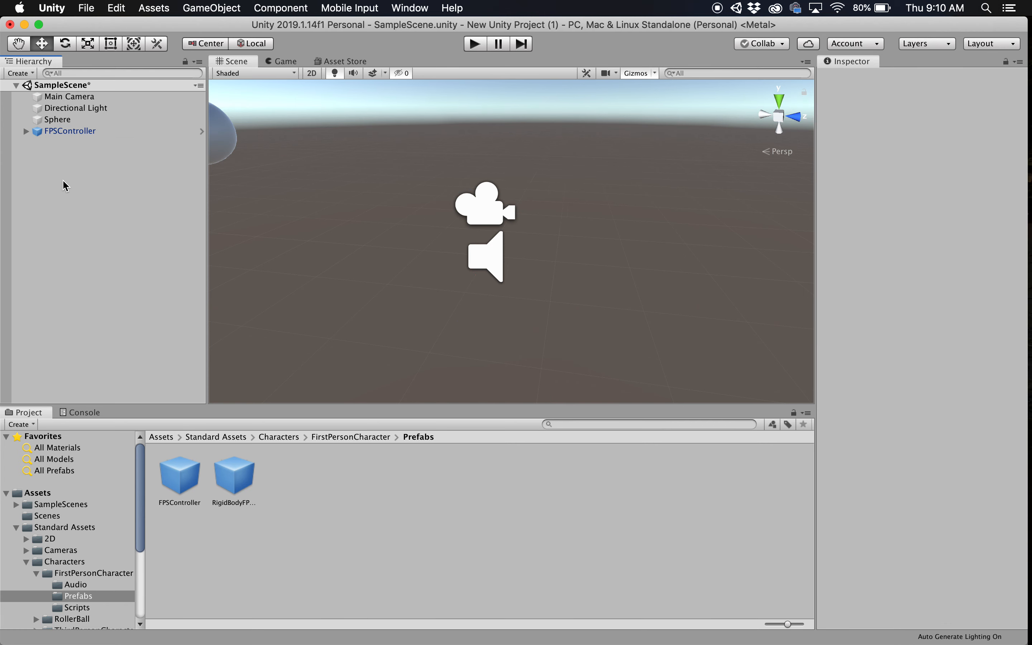
Delete the Main Camera from the SampleScene hierarchy, leaving the FPSController's own camera in place.
scroll(341, 253, down, 5)
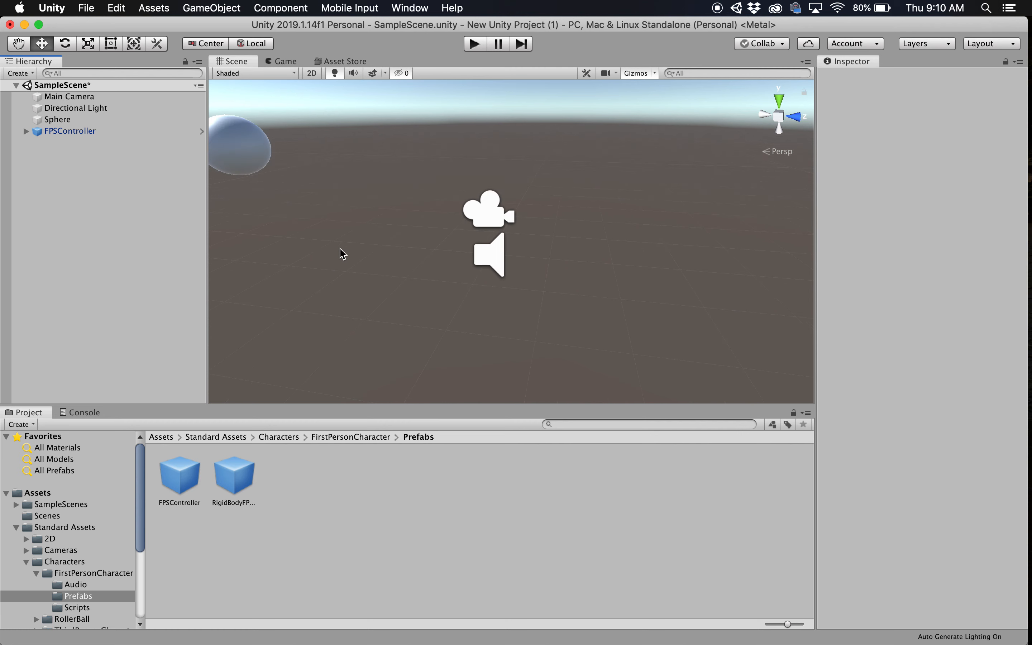
scroll(341, 253, down, 1)
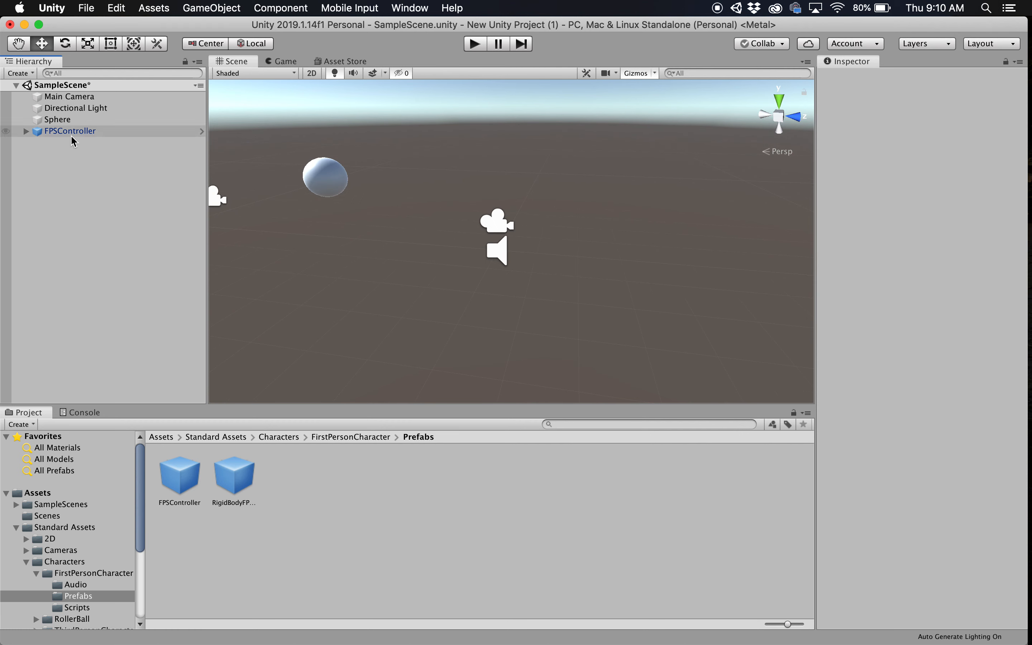
middle_drag(287, 231, 313, 235)
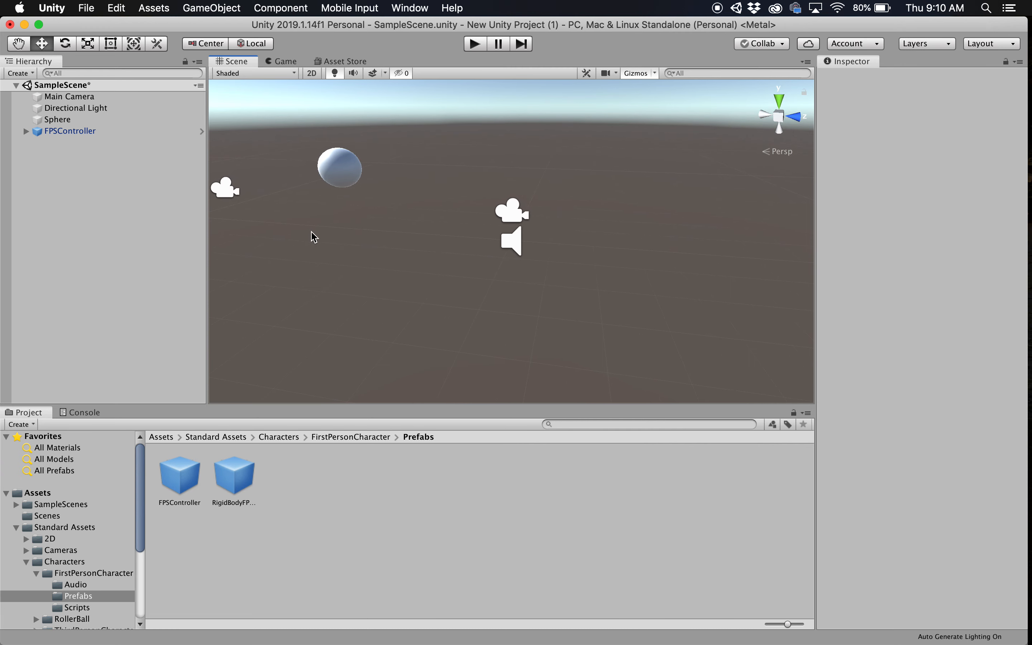
click(50, 101)
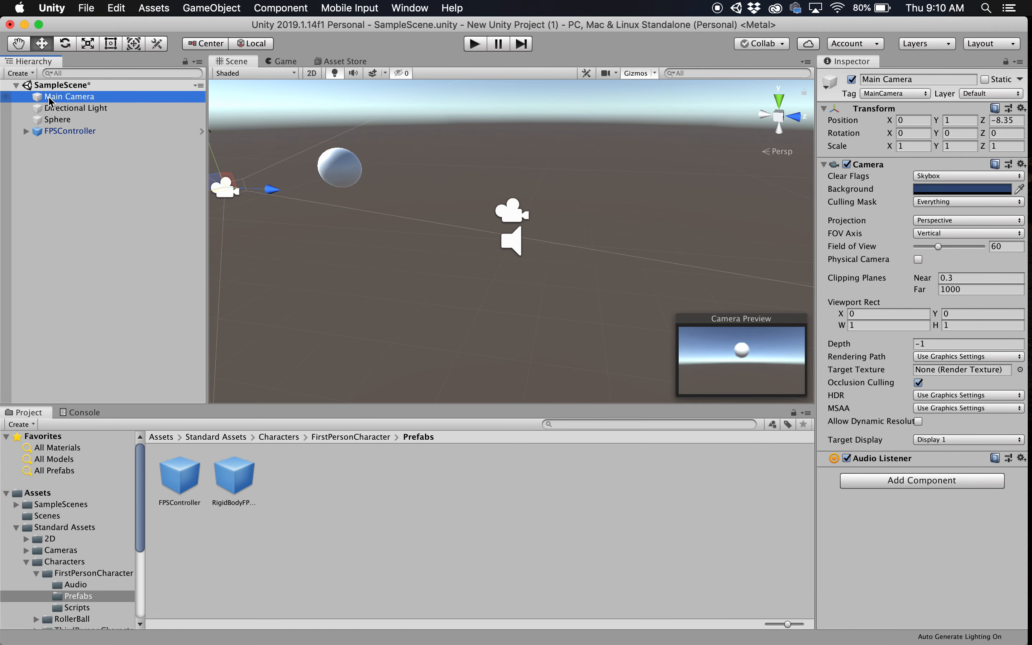
right_click(50, 101)
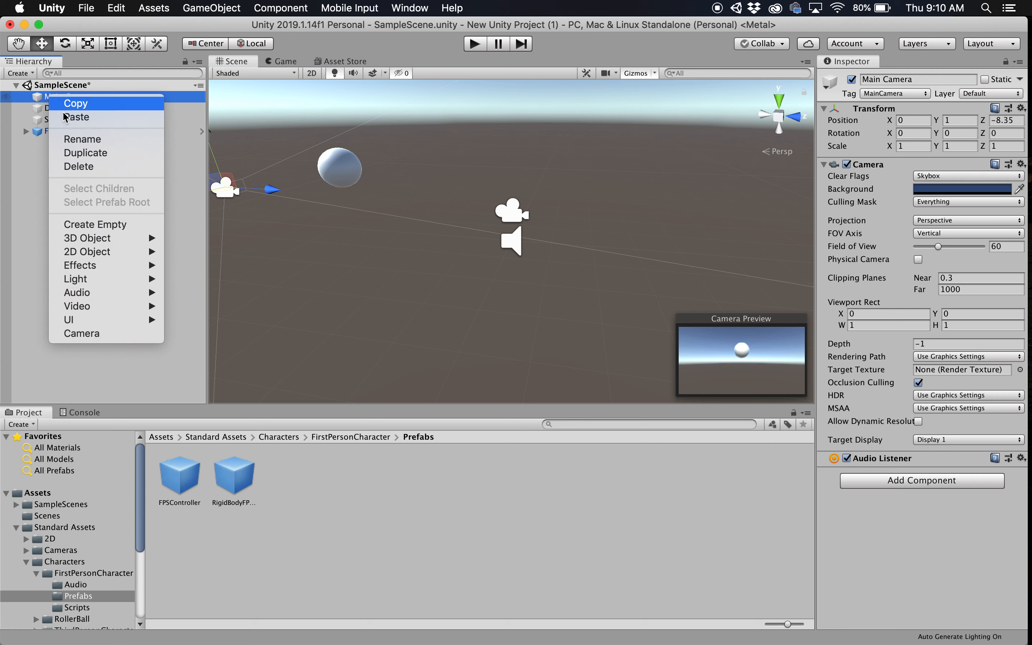
mouse_move(126, 252)
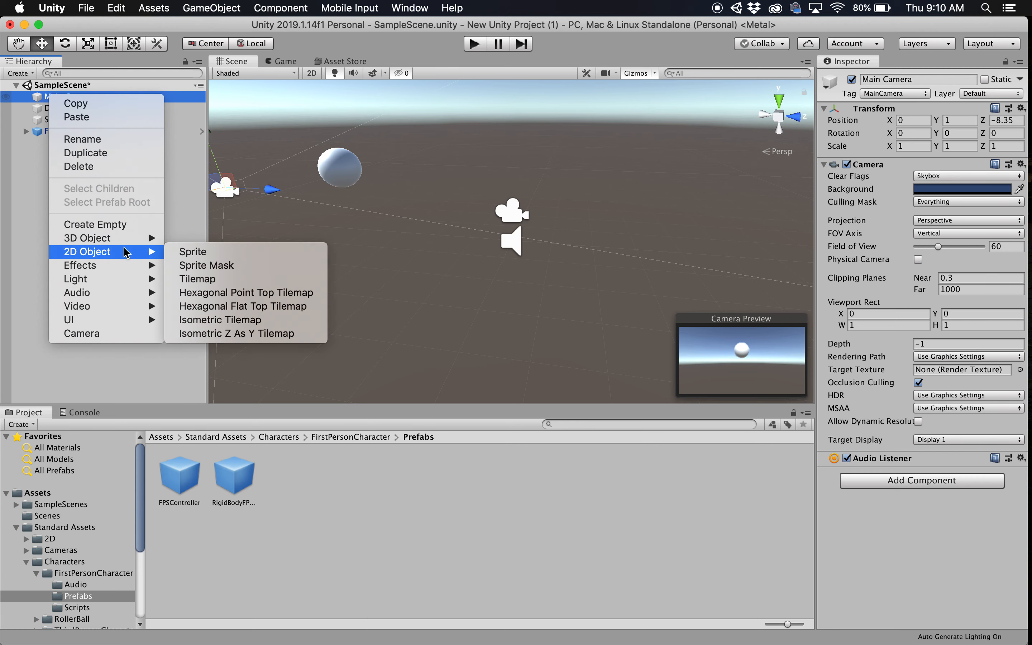
click(104, 168)
Rotate the FPSController to about -147.5 degrees around Y so its camera faces the sphere, and check the result in the game view.
click(47, 121)
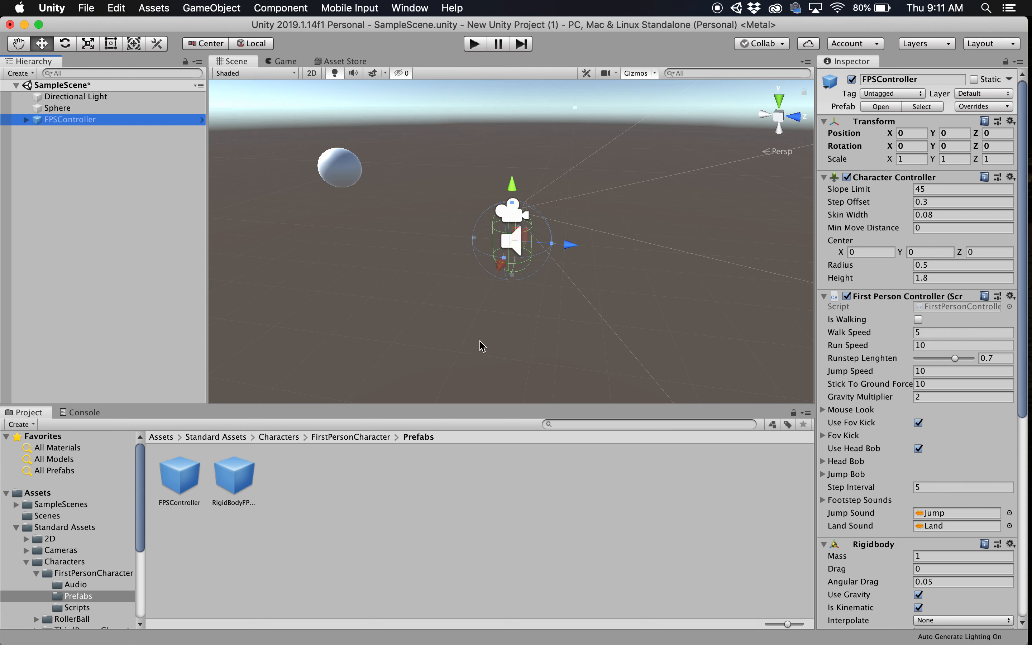
click(507, 211)
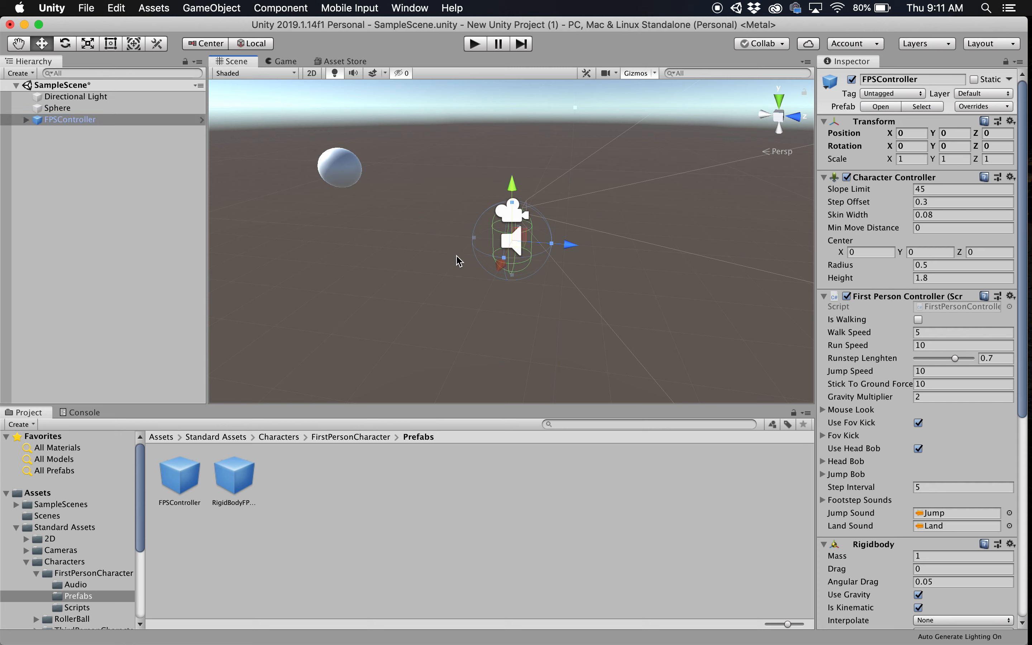
click(283, 62)
click(237, 64)
click(65, 43)
drag(486, 269, 612, 236)
drag(606, 158, 803, 145)
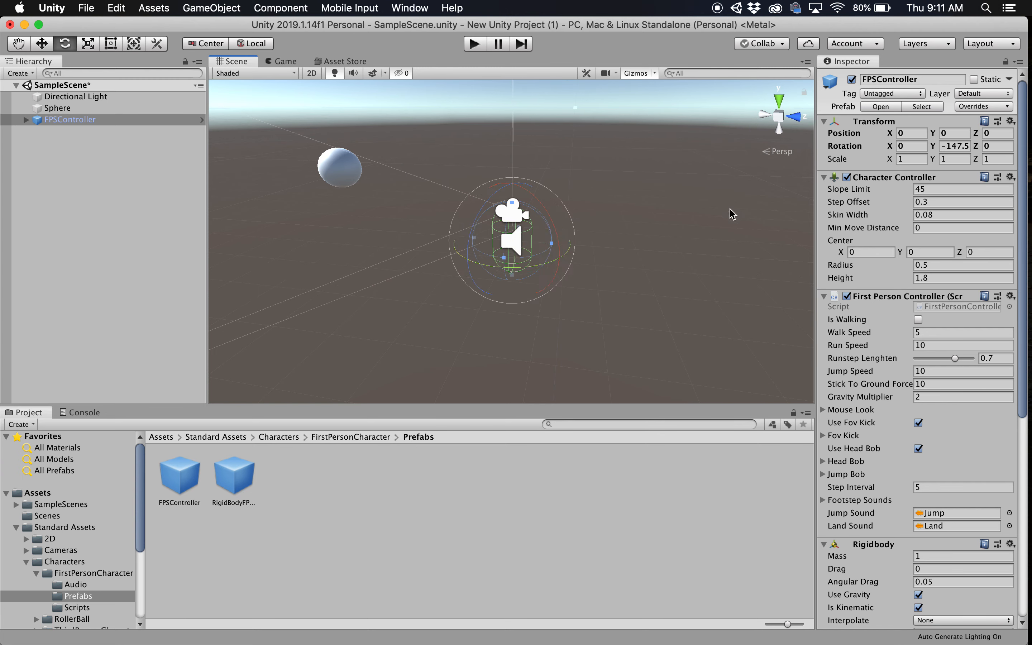
click(282, 62)
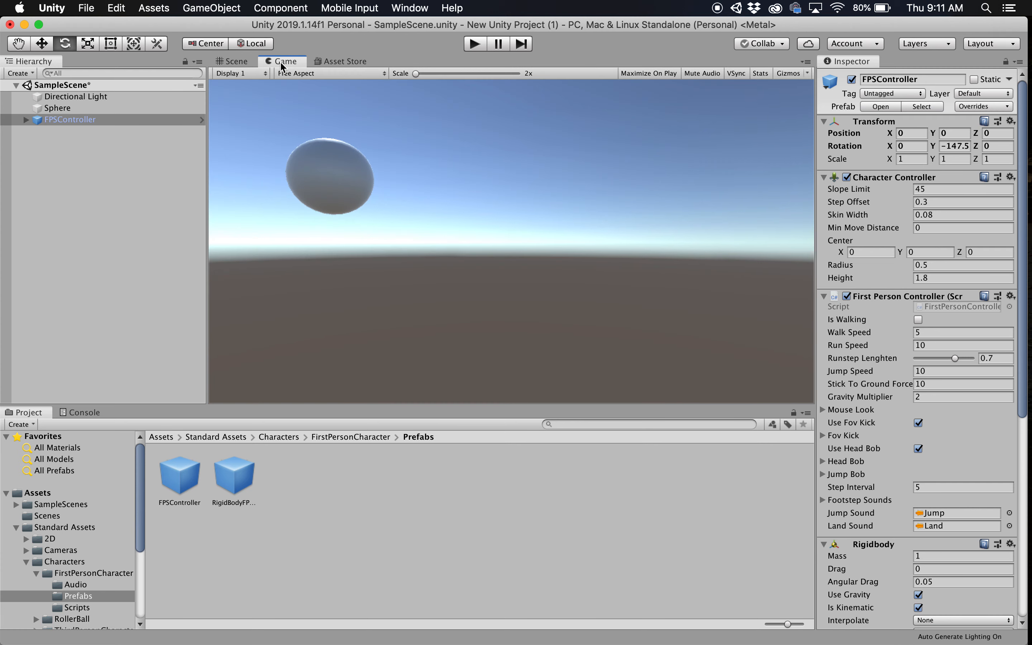
click(235, 62)
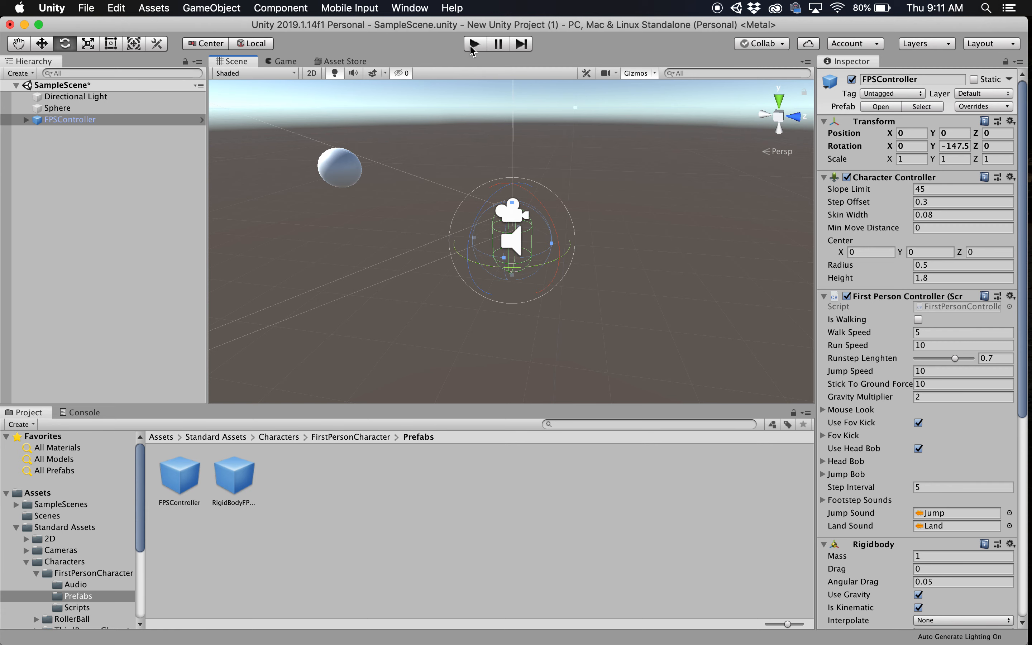
Run the scene briefly in play mode, stop it, and review the FPSController's First Person Controller, Rigidbody and Audio Source settings.
click(480, 51)
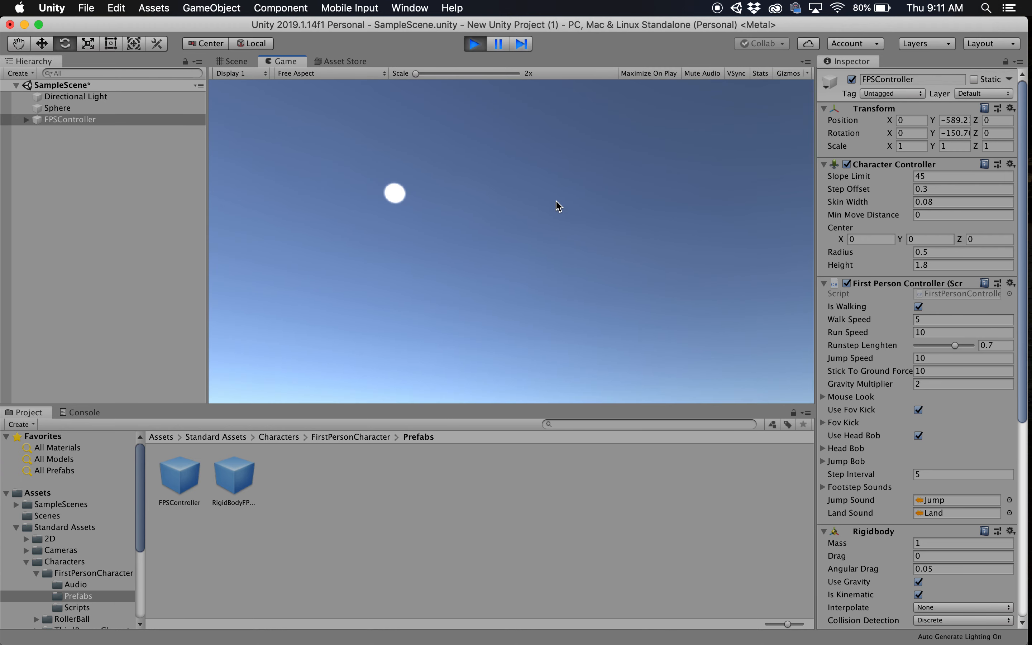
click(475, 43)
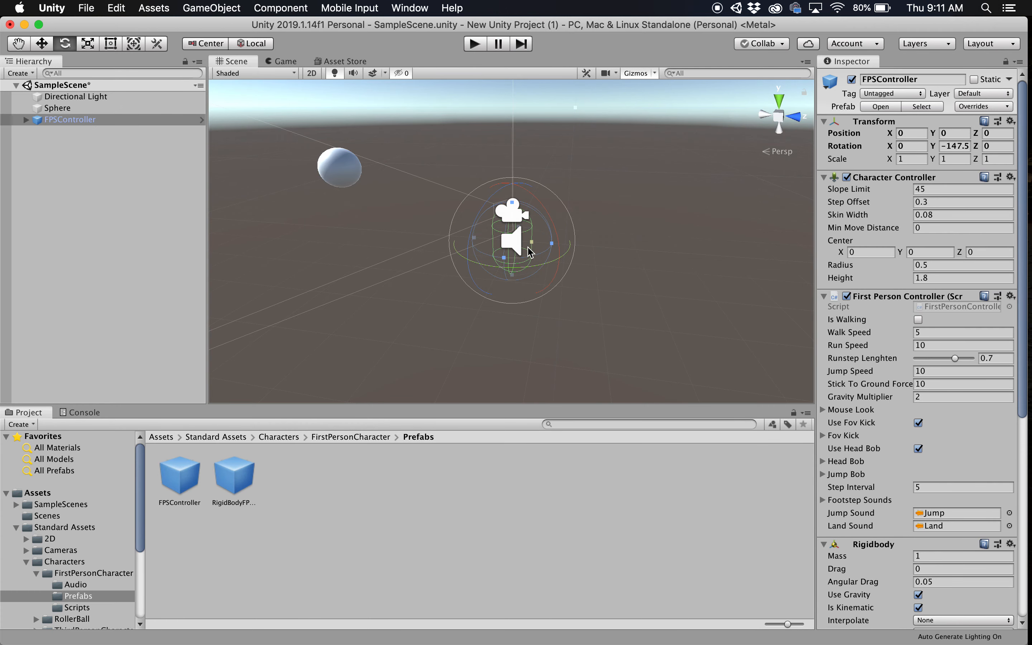
scroll(958, 448, down, 5)
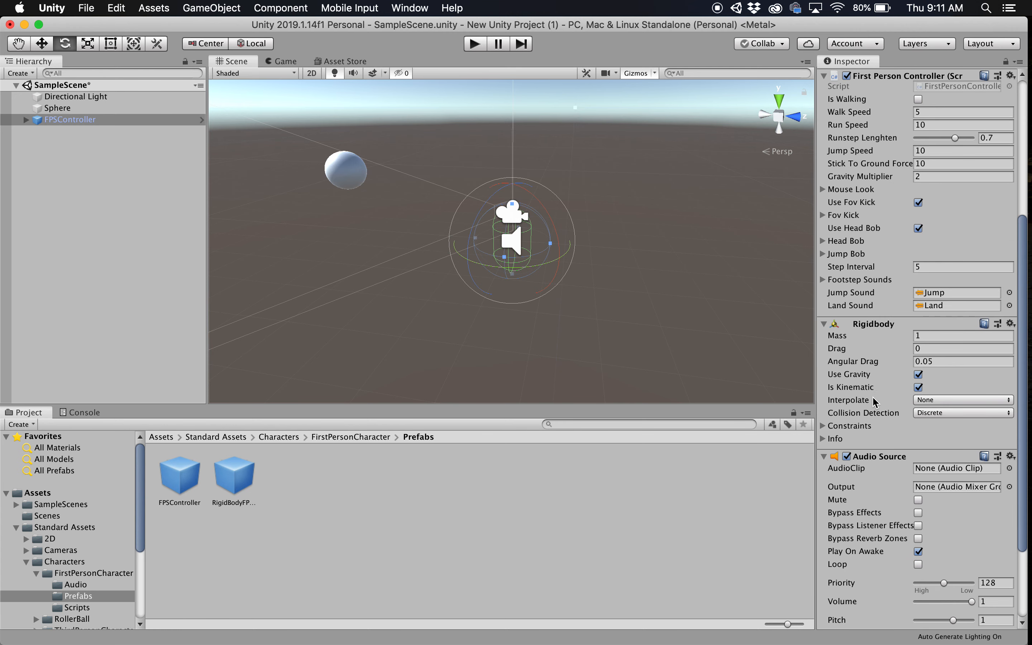
scroll(874, 401, down, 3)
scroll(874, 409, up, 10)
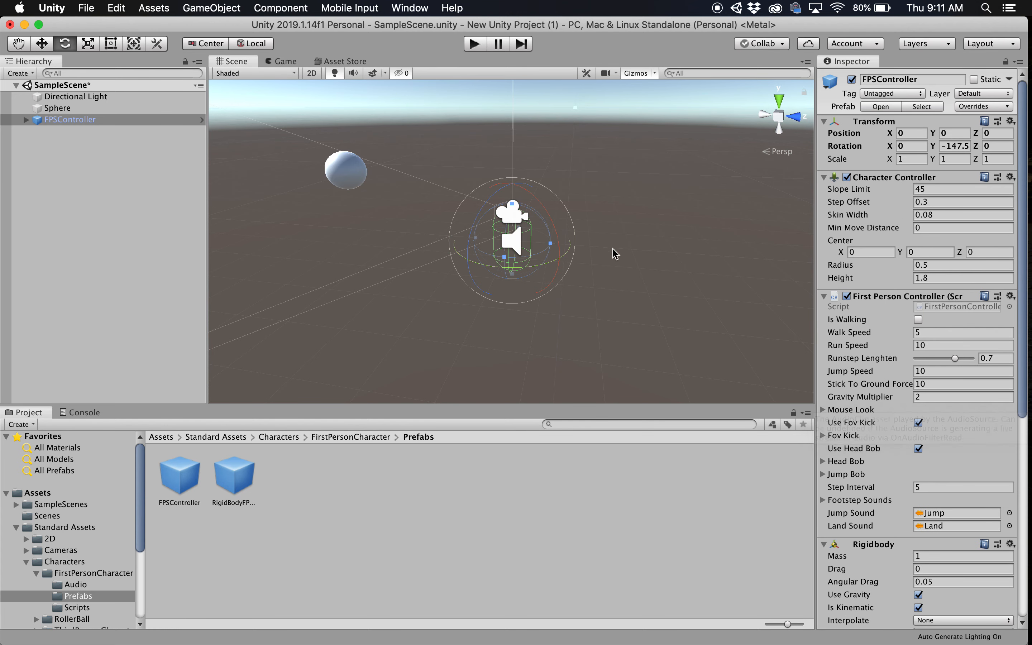